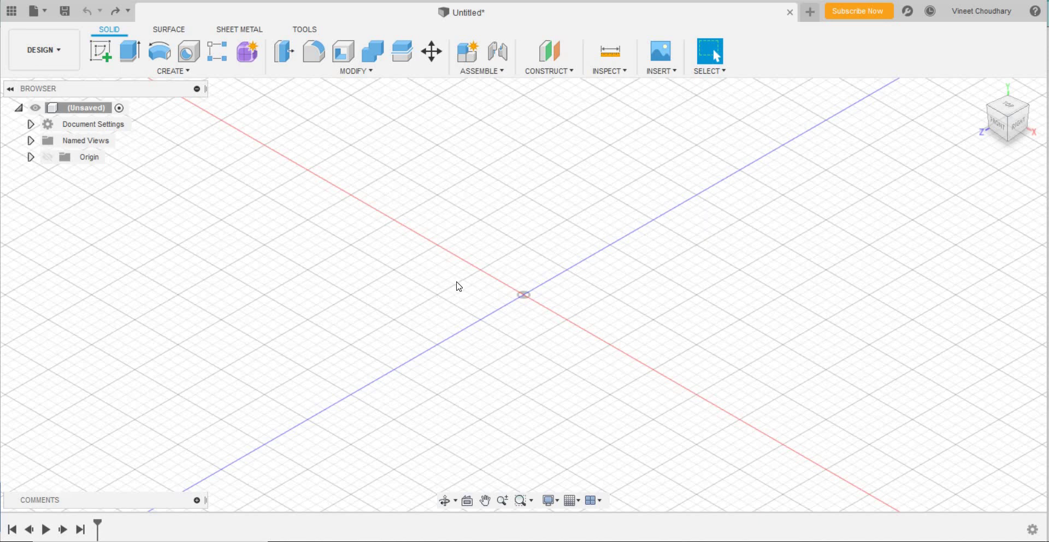
- Start a new sketch on the front origin plane, viewed straight on
click(104, 59)
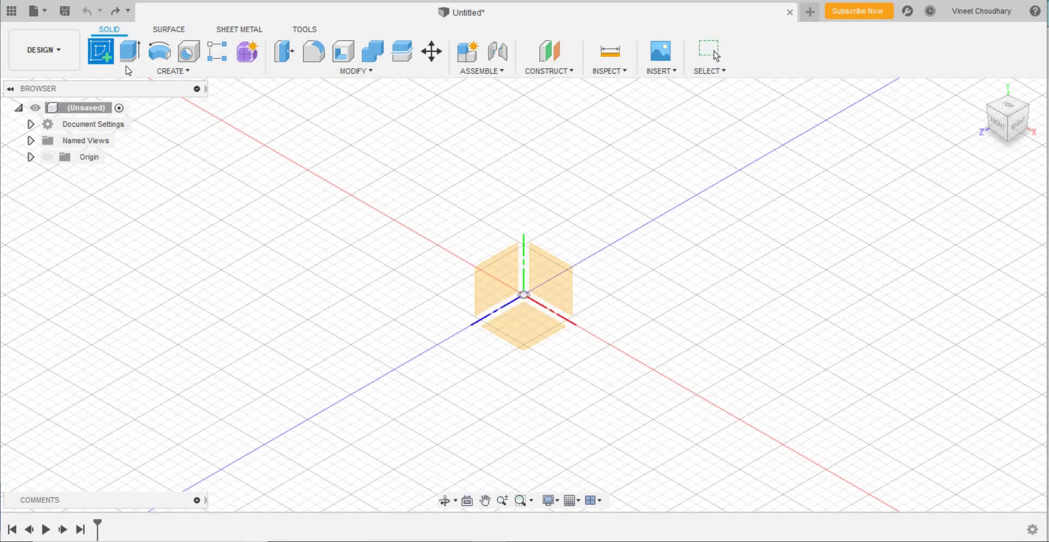
click(549, 281)
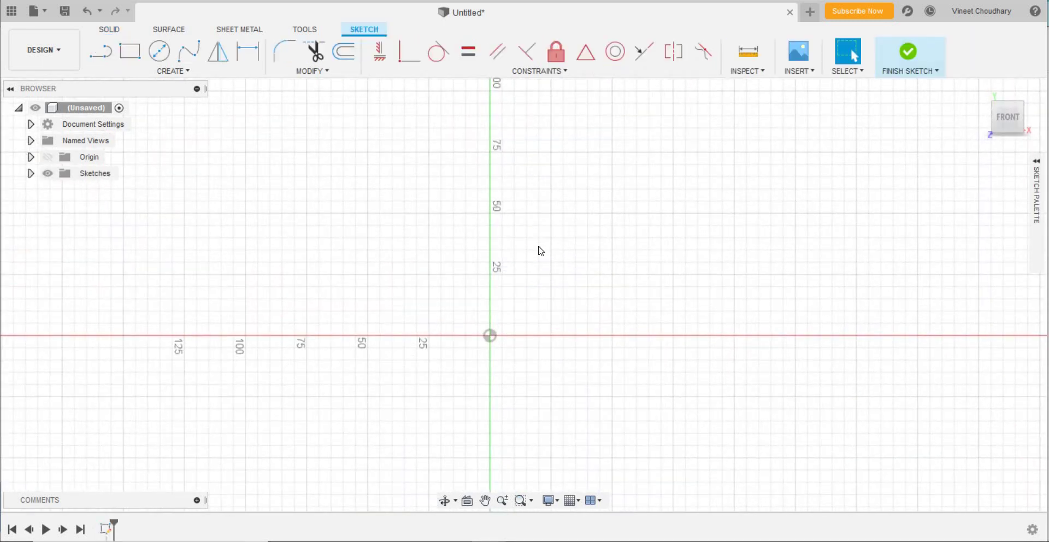
- Draw a 60 mm line from the sketch origin at 45 degrees, up and to the right
click(107, 57)
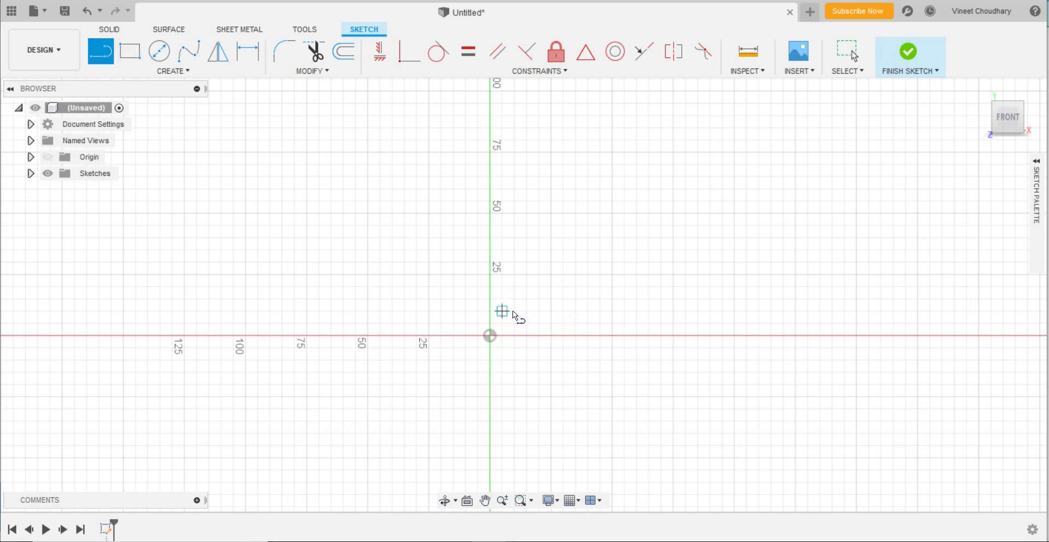
click(489, 335)
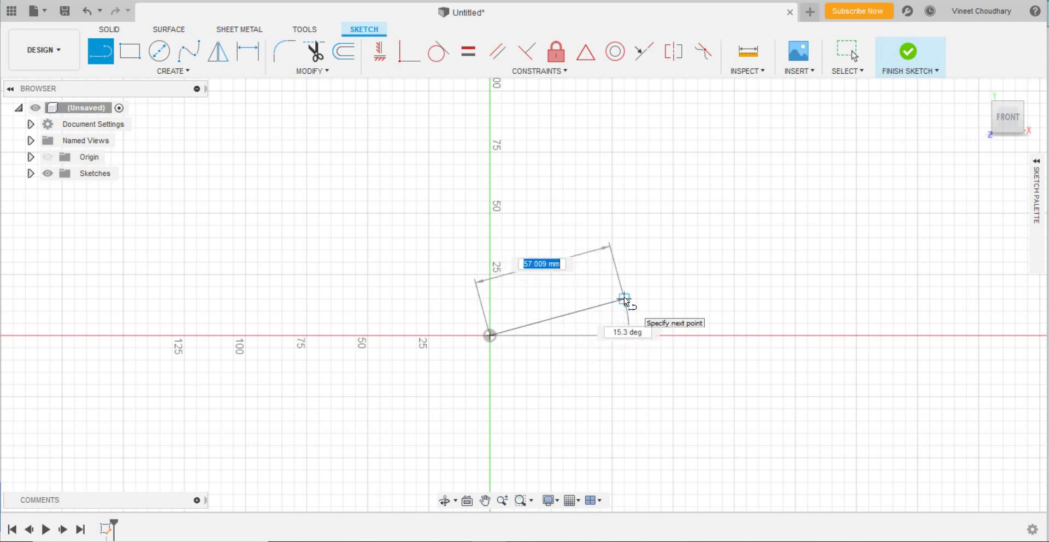
text(60)
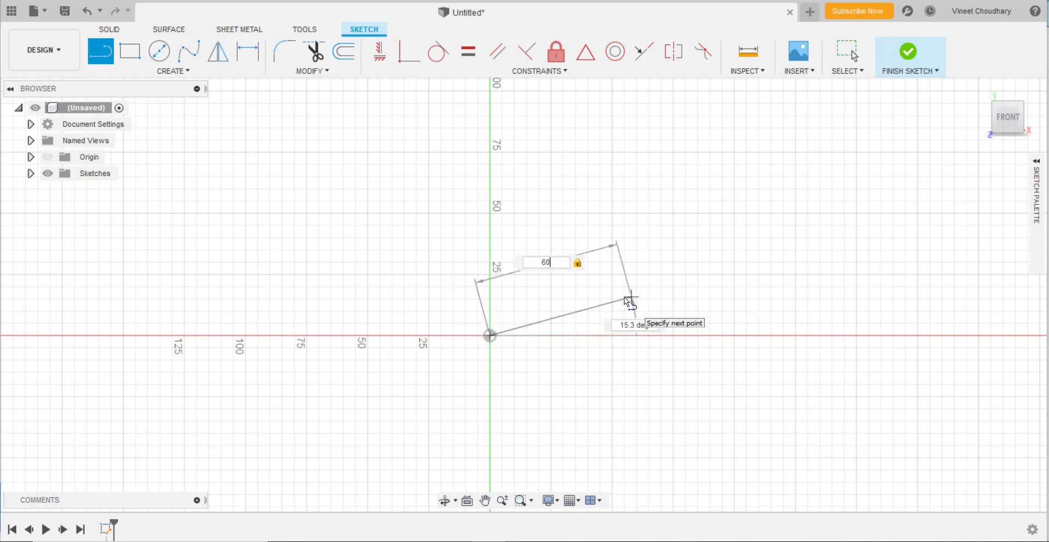
key(Tab)
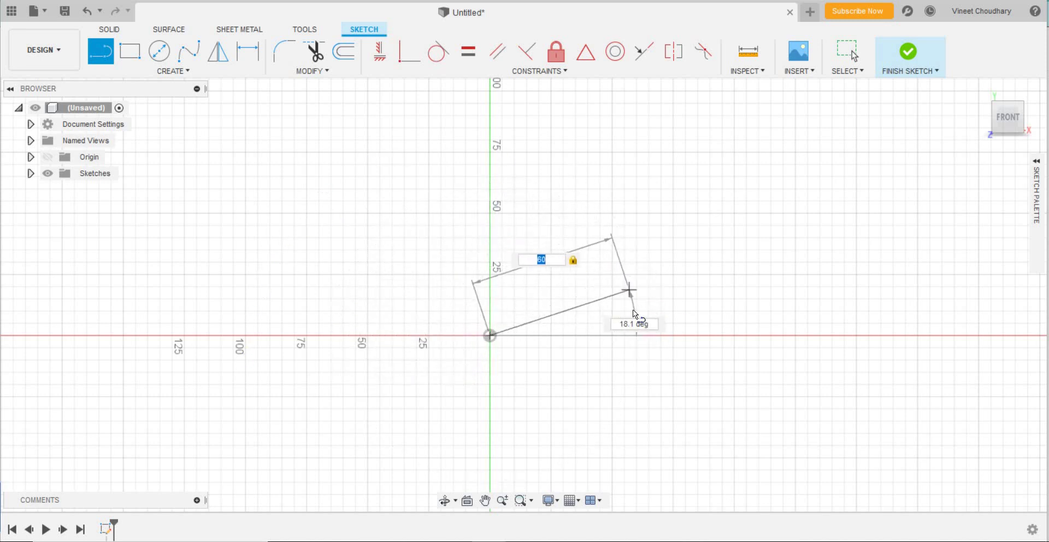
click(592, 233)
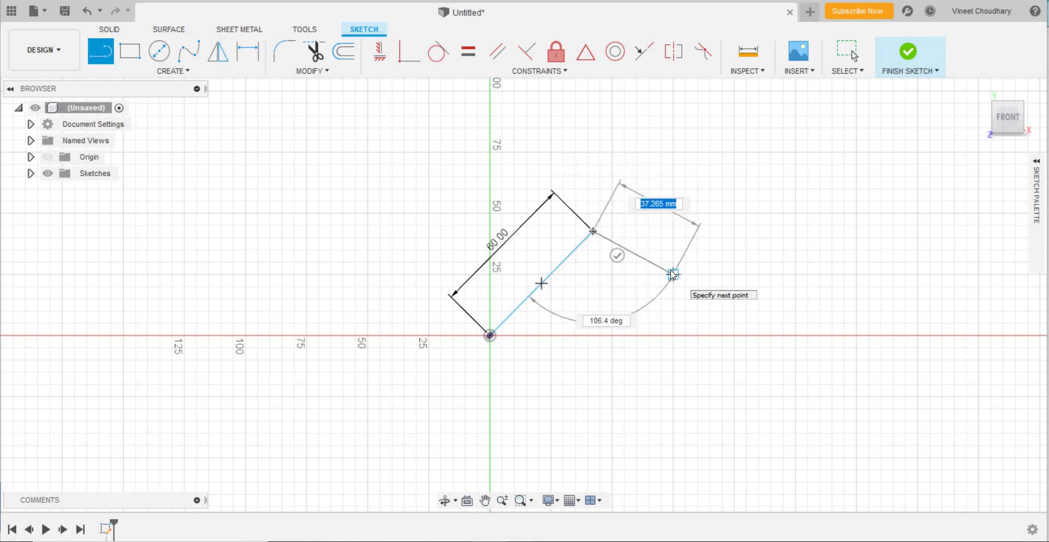
key(Escape)
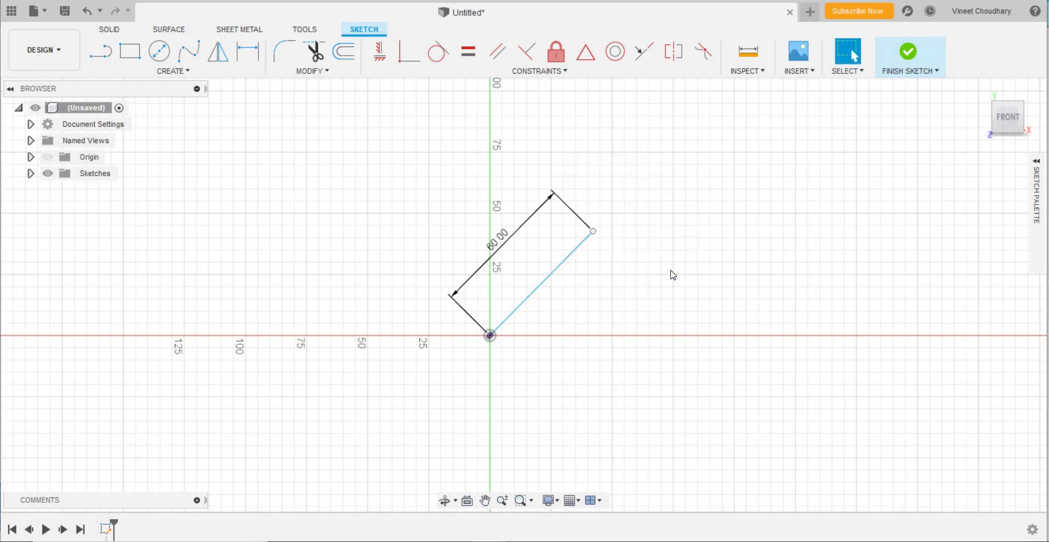
- Draw a two-point circle upper right of the 60 mm line
click(561, 271)
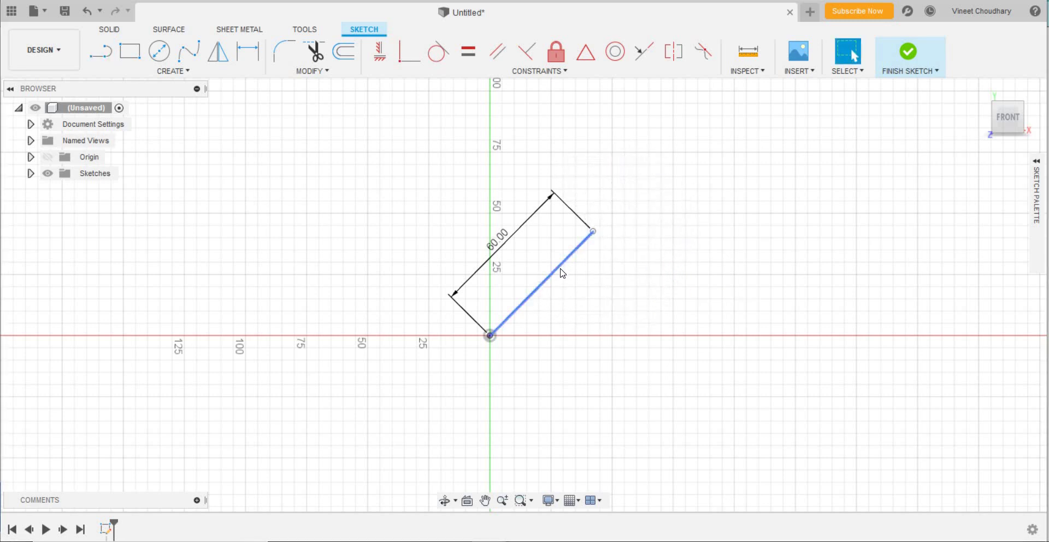
click(163, 53)
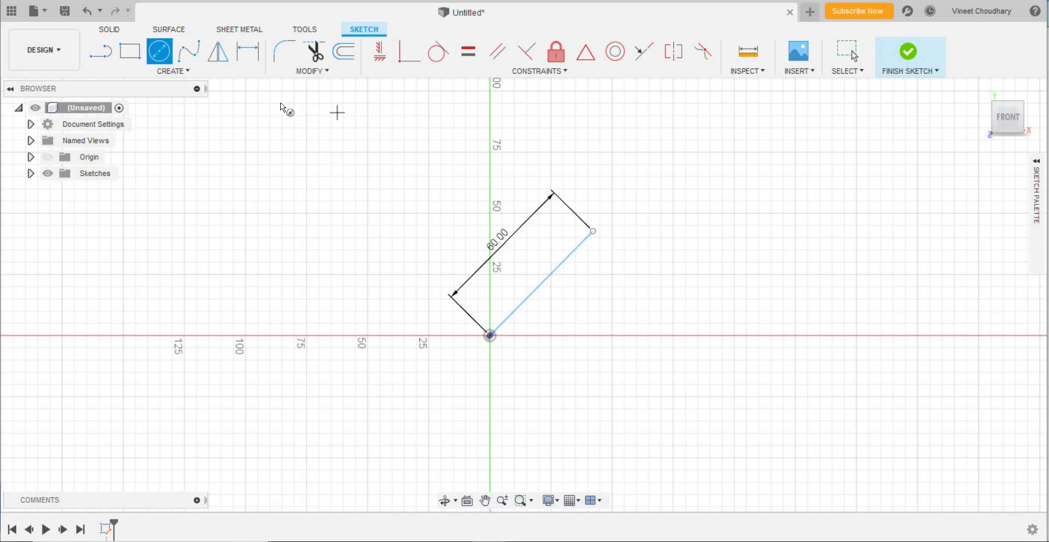
click(1038, 167)
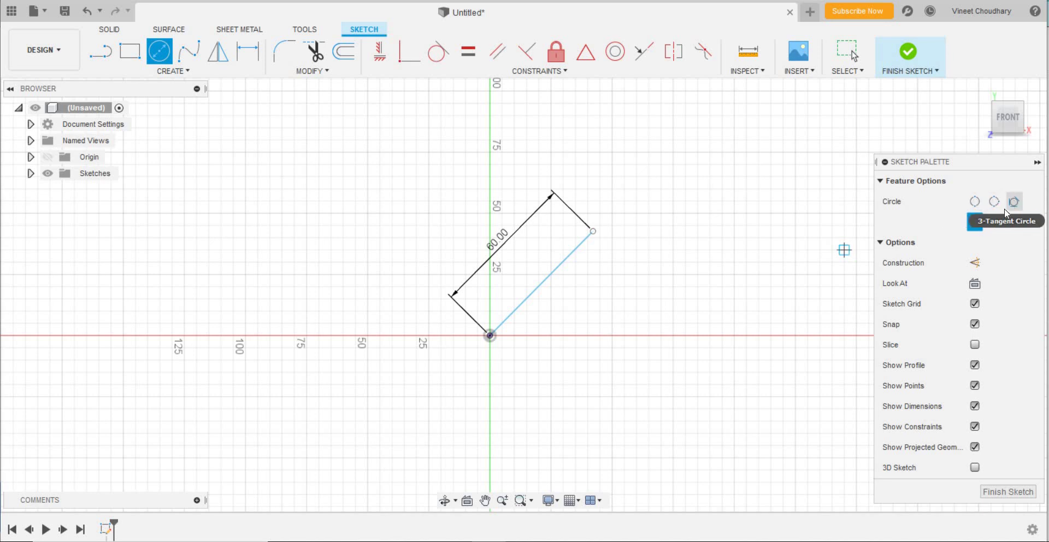
click(974, 207)
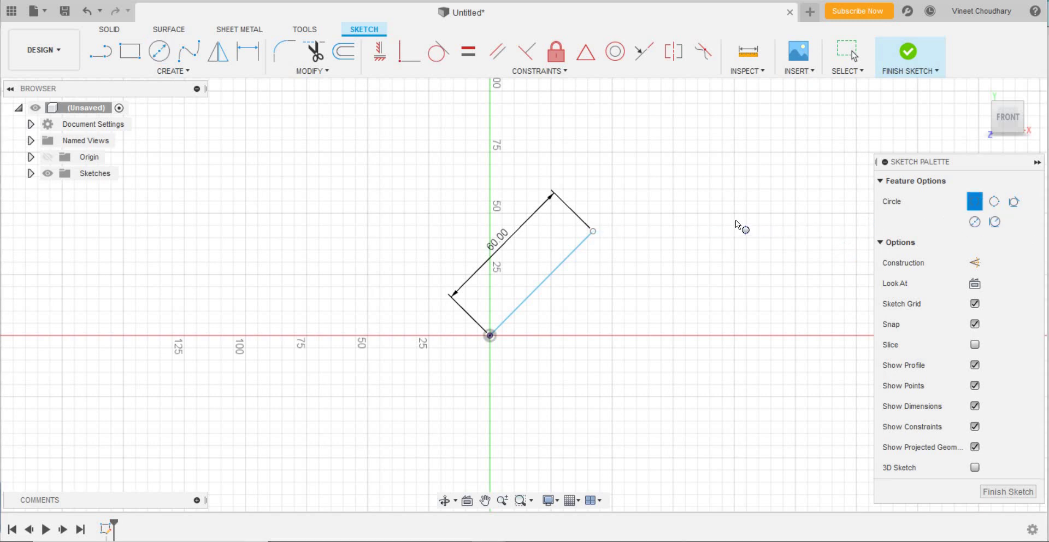
click(673, 215)
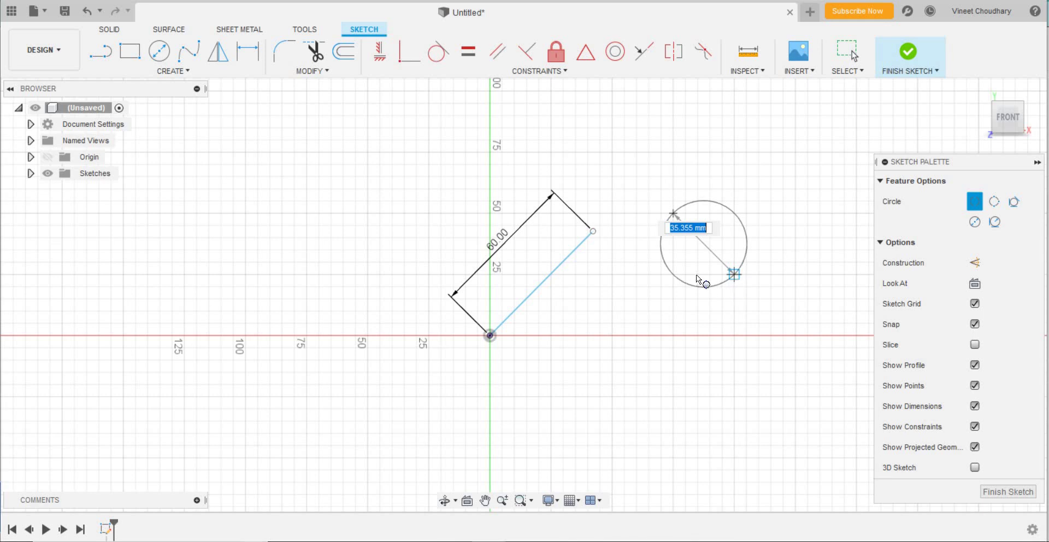
click(737, 265)
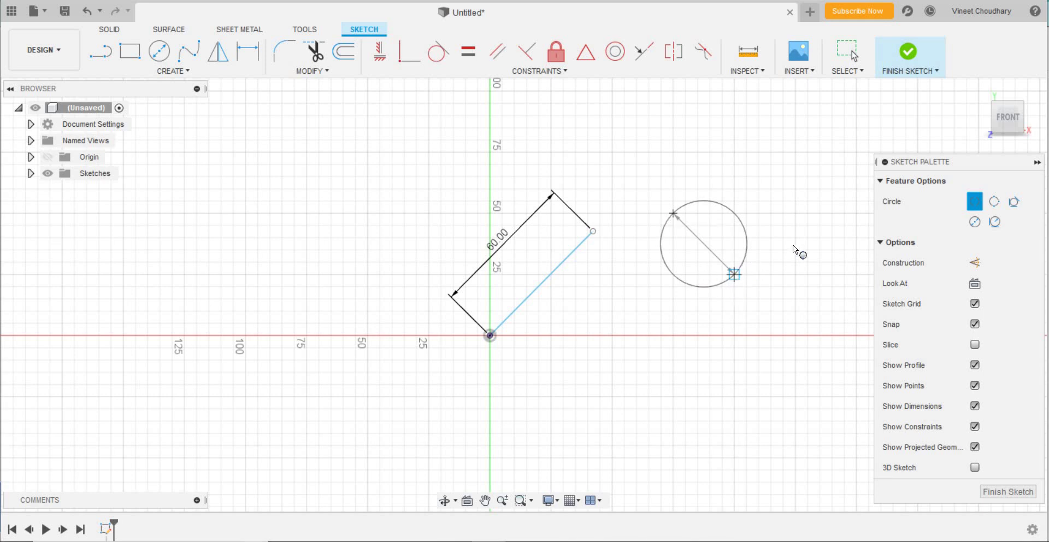
- Draw a 50 mm centre-diameter circle left of the origin
click(974, 221)
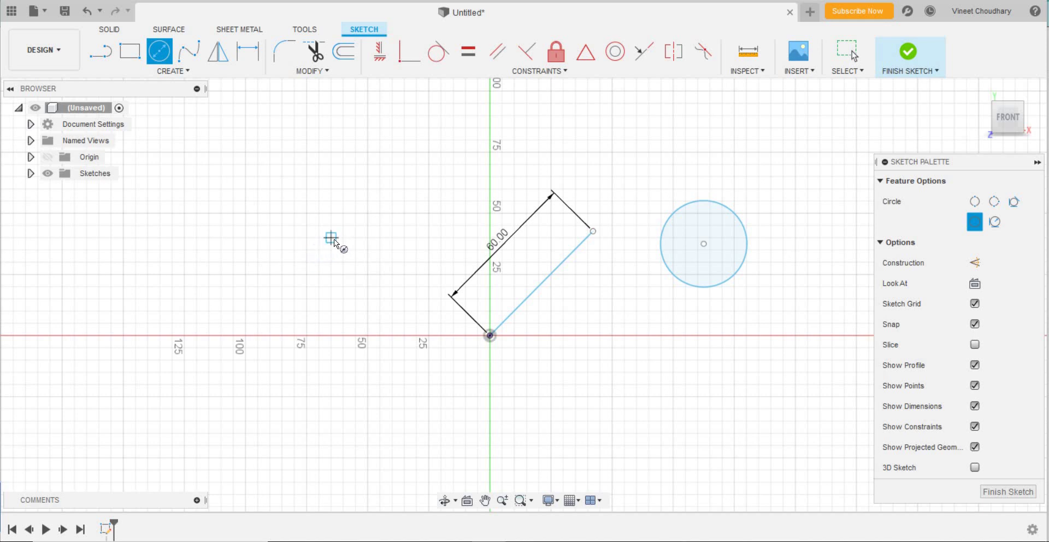
click(331, 238)
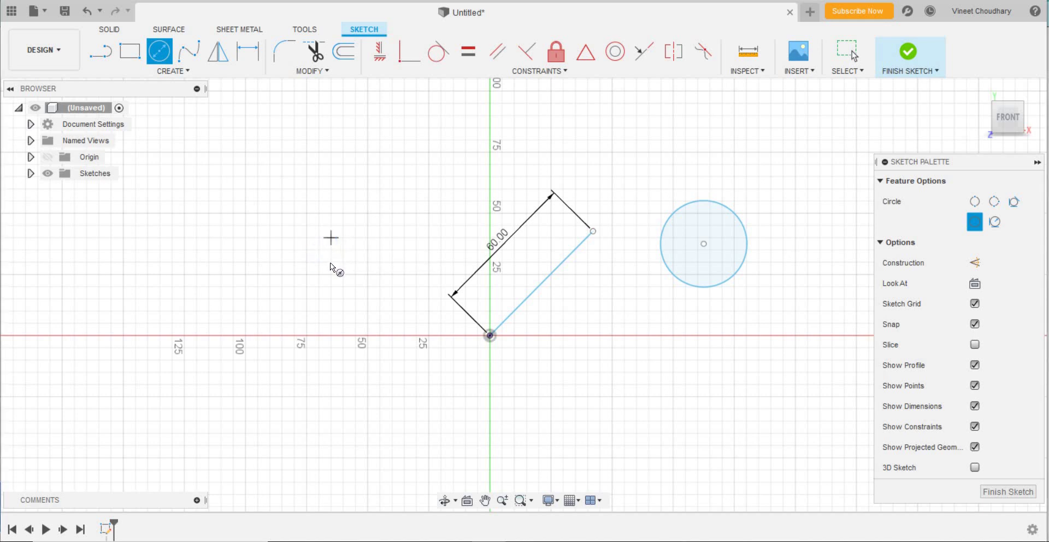
click(330, 298)
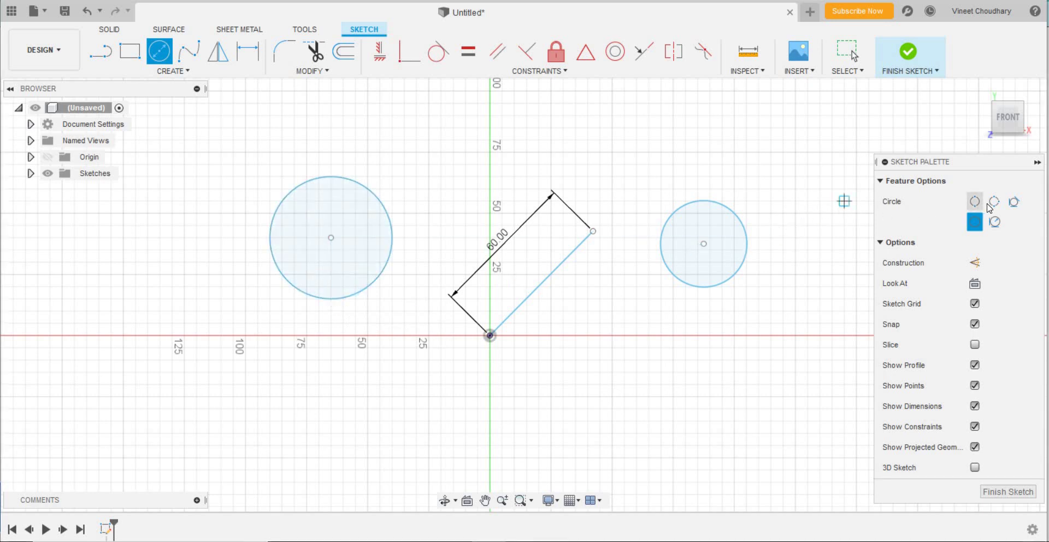
- Add a two-point circle straddling the horizontal axis and a centre-diameter circle above the line
click(992, 204)
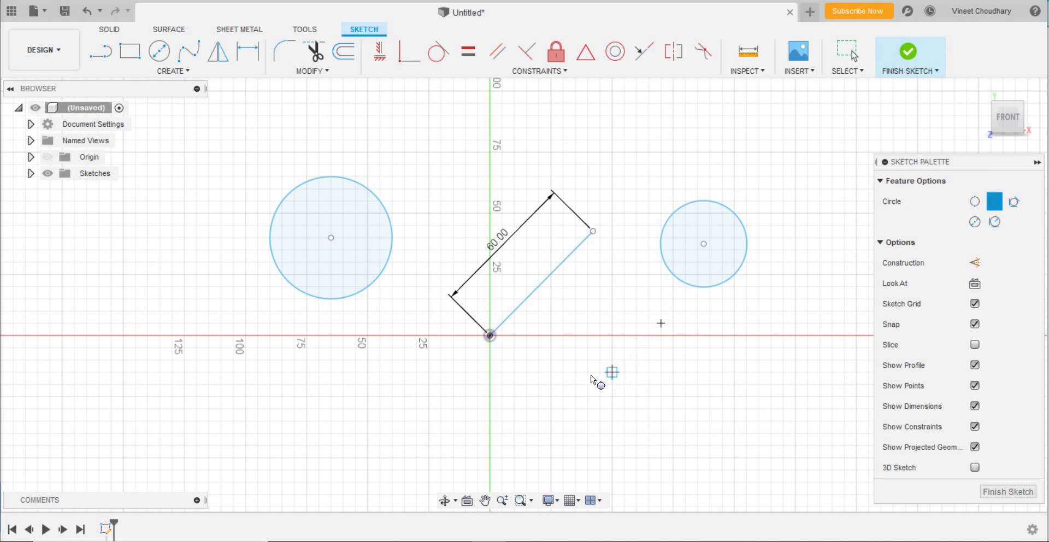
click(575, 350)
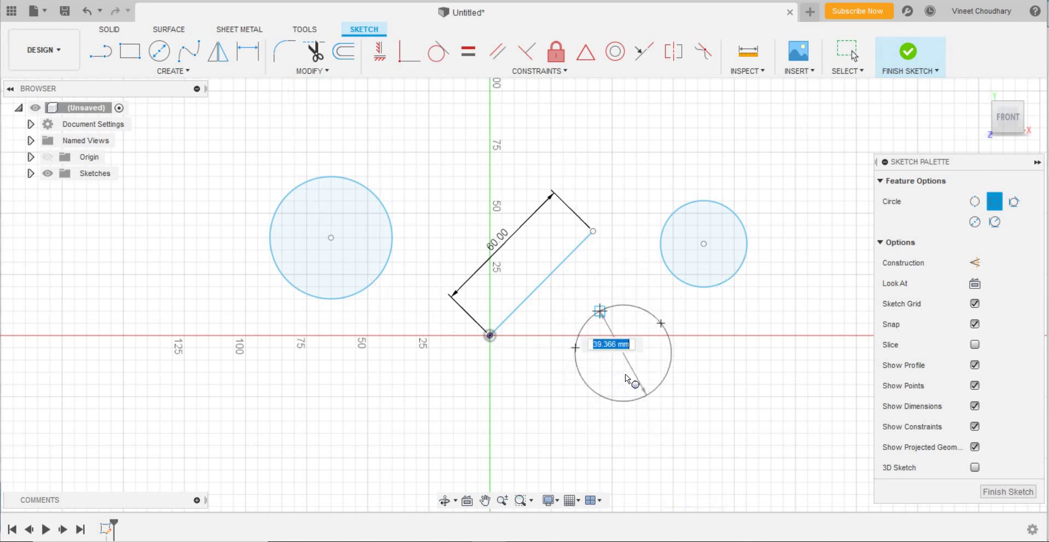
click(674, 382)
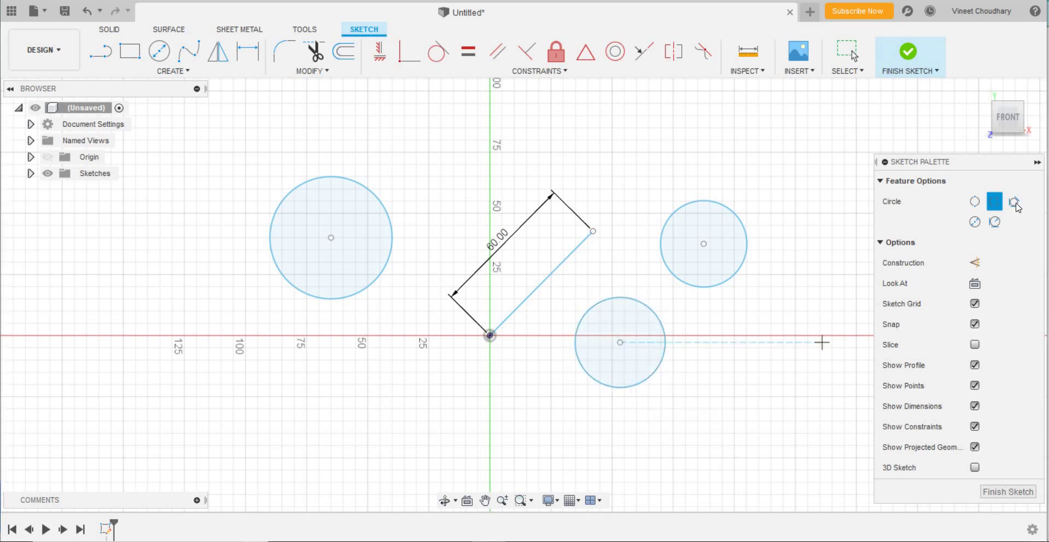
click(1014, 202)
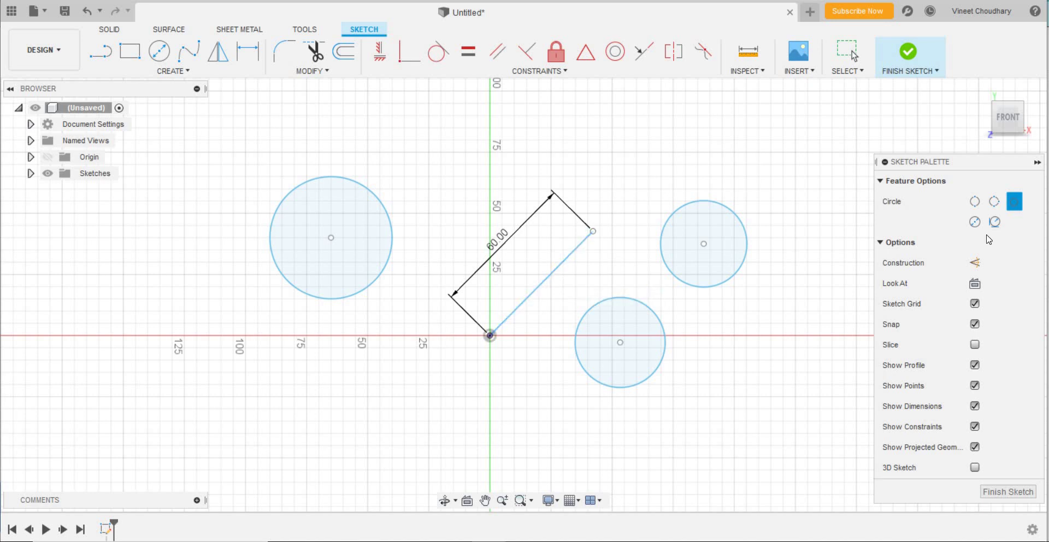
click(975, 221)
click(571, 135)
click(623, 164)
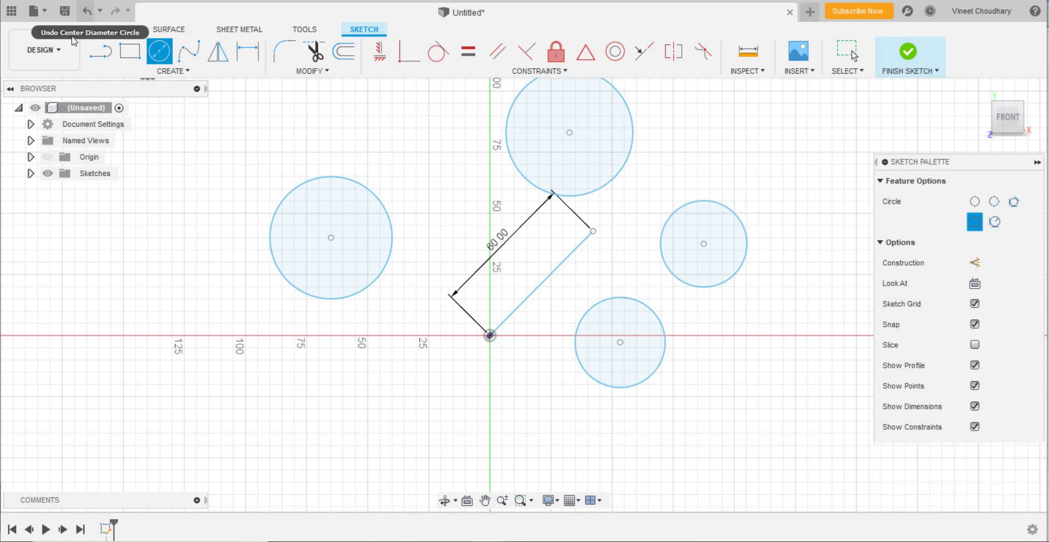
- Undo the circles and the 60 mm line, then draw a two-corner rectangle
key(ctrl+z)
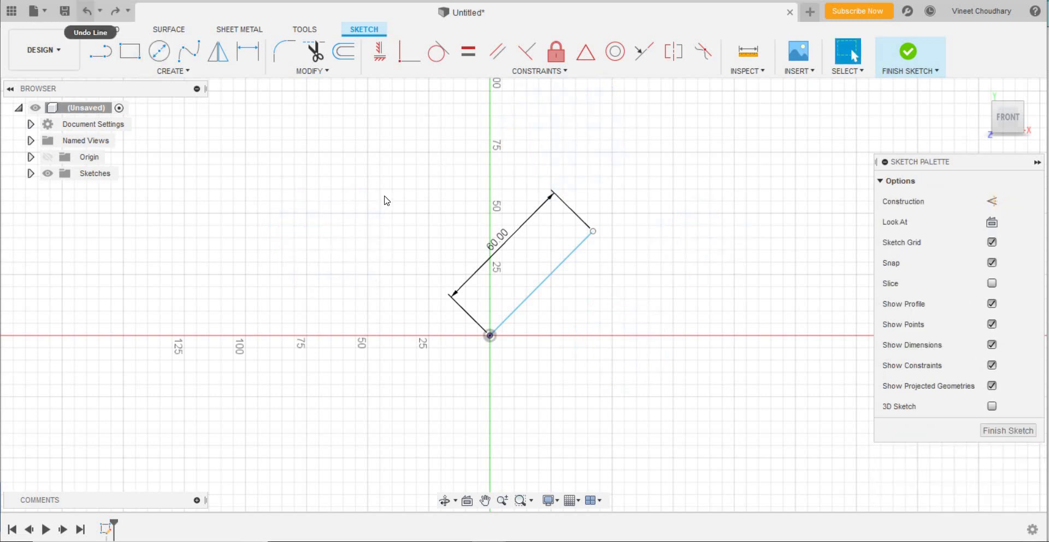
key(ctrl+z)
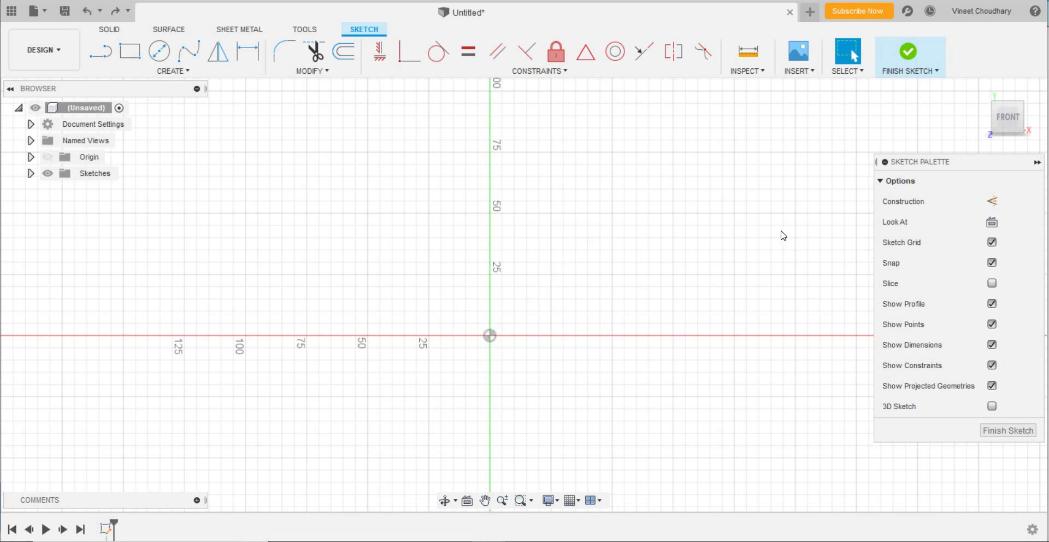
click(129, 51)
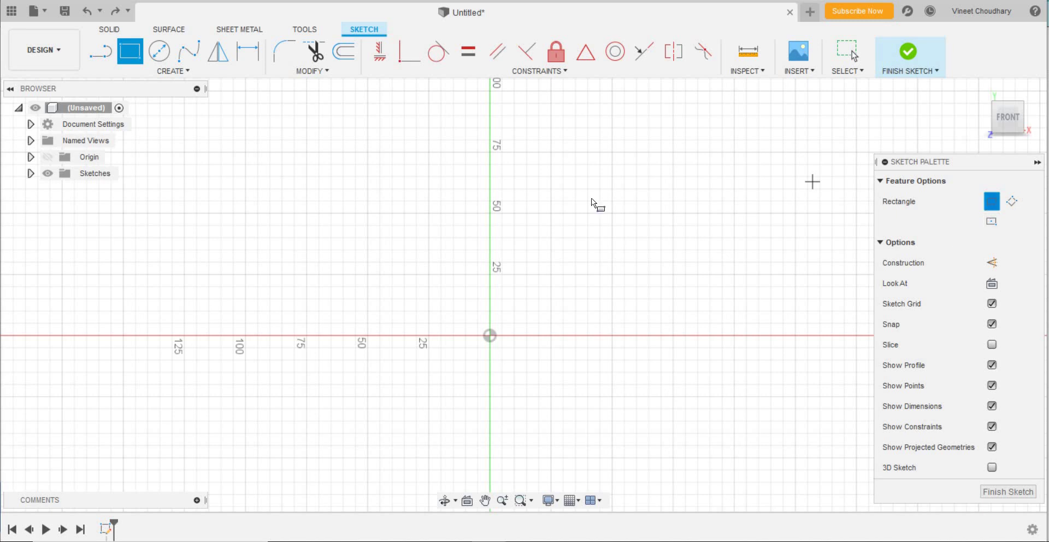
click(392, 188)
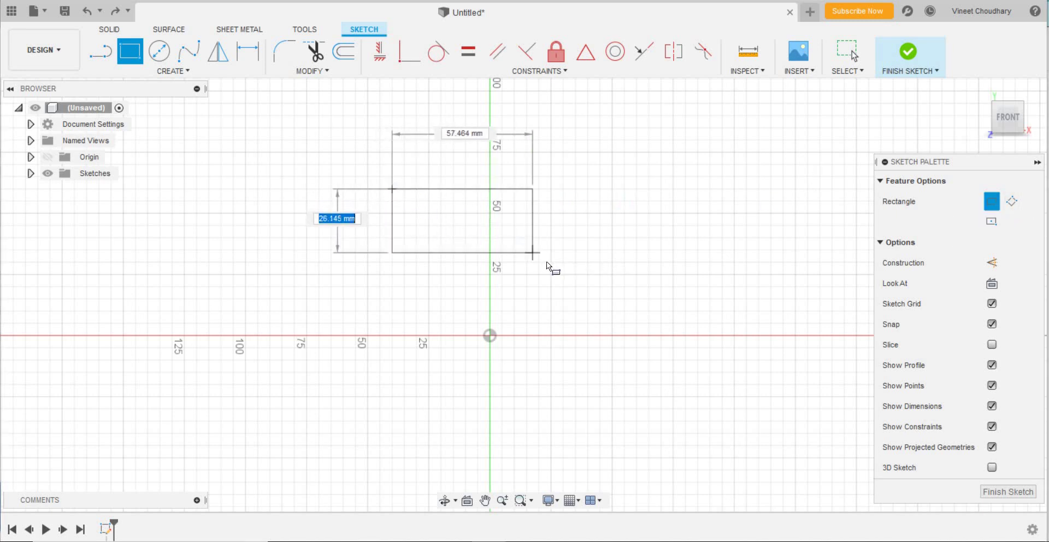
click(578, 270)
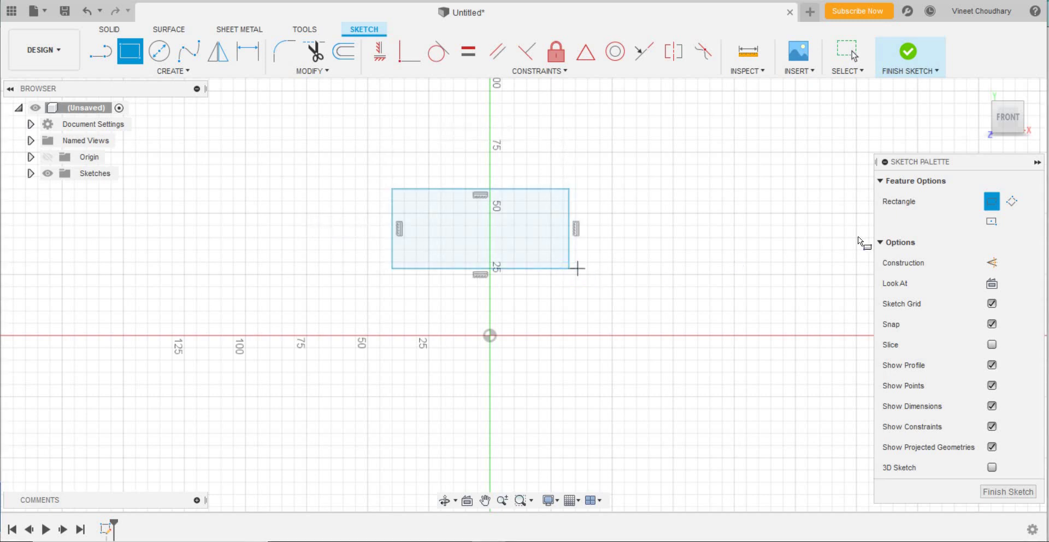
- Draw a rotated three-point rectangle to the right
click(1011, 201)
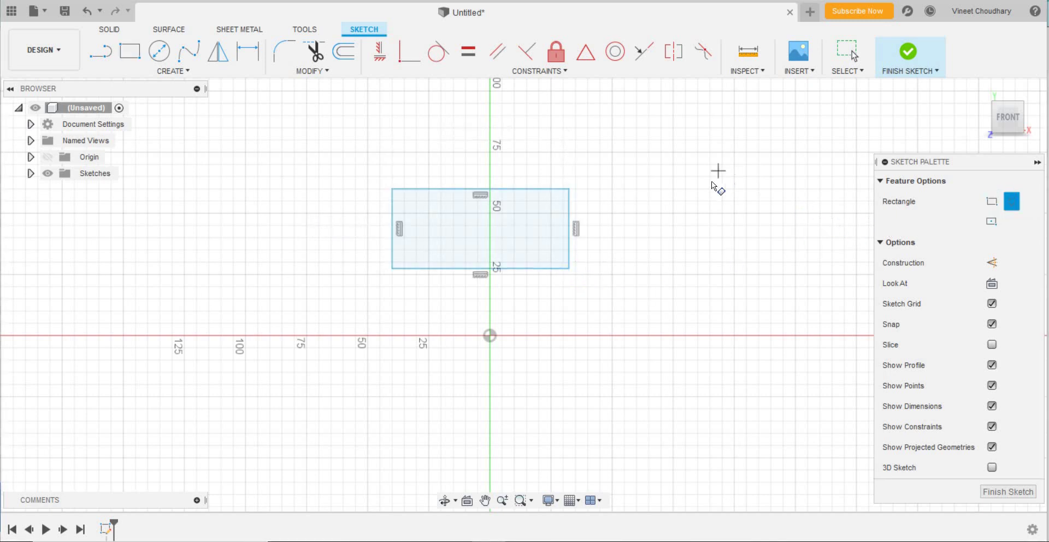
click(719, 175)
click(624, 128)
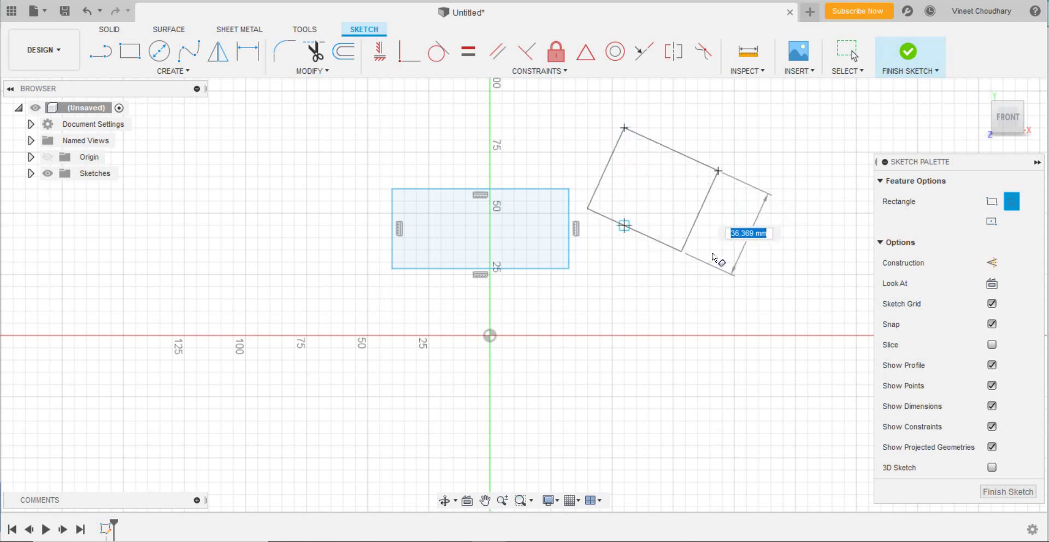
click(690, 242)
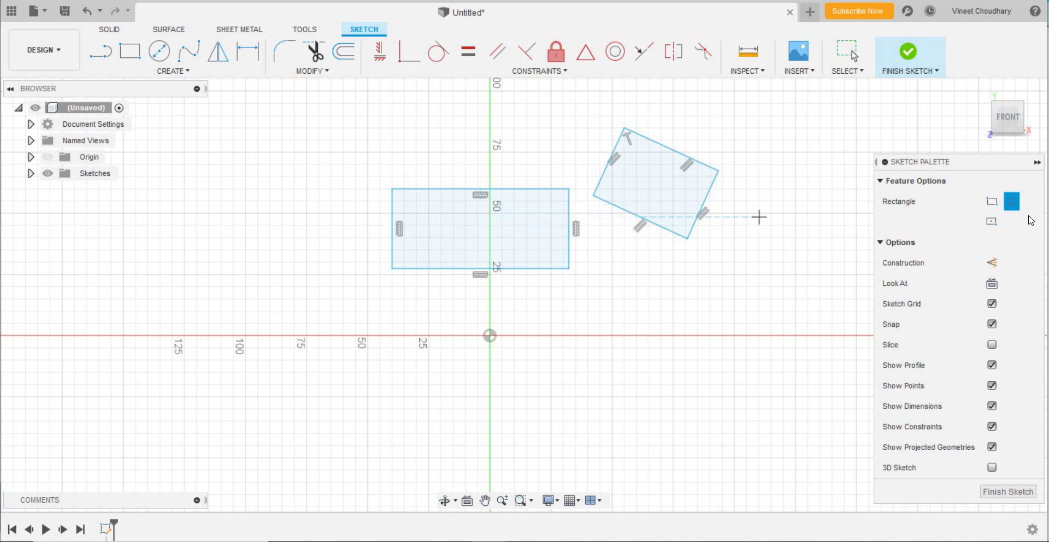
- Draw a wide, low centre-point rectangle on the left side
click(992, 222)
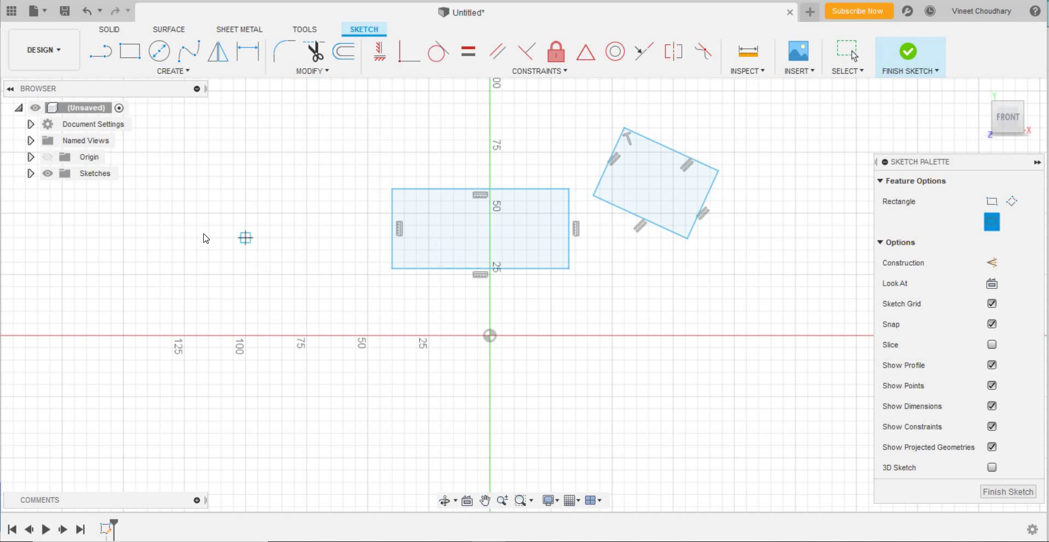
click(157, 229)
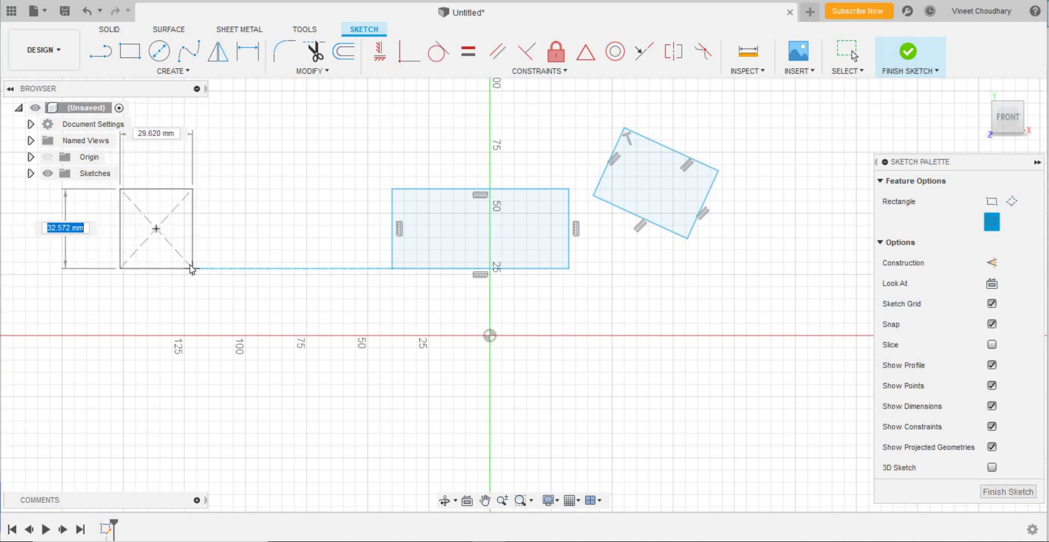
click(233, 250)
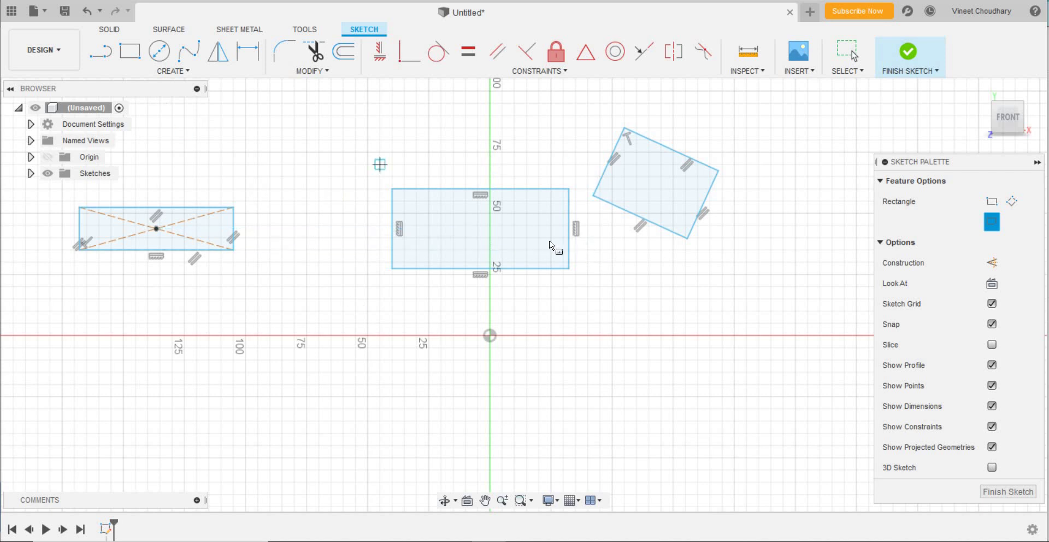
key(Escape)
- Undo the two extra rectangles and draw an S-shaped four-point fit spline, upper left
click(89, 10)
click(90, 11)
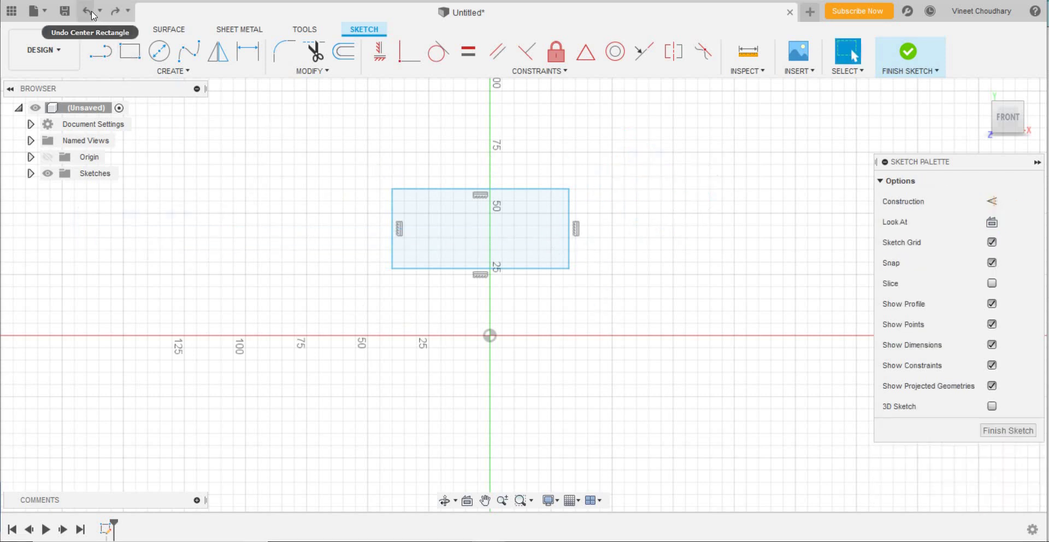
click(191, 55)
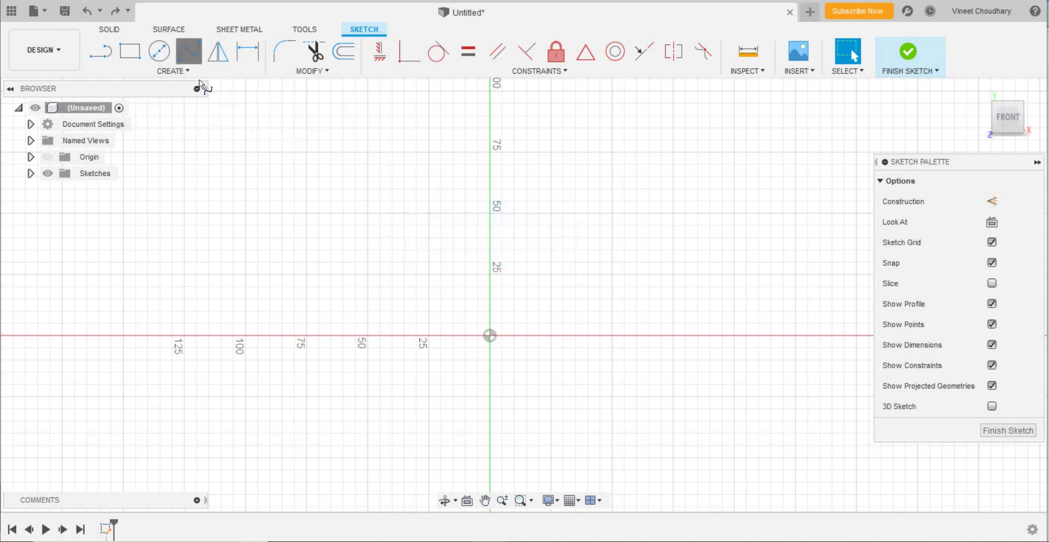
click(270, 200)
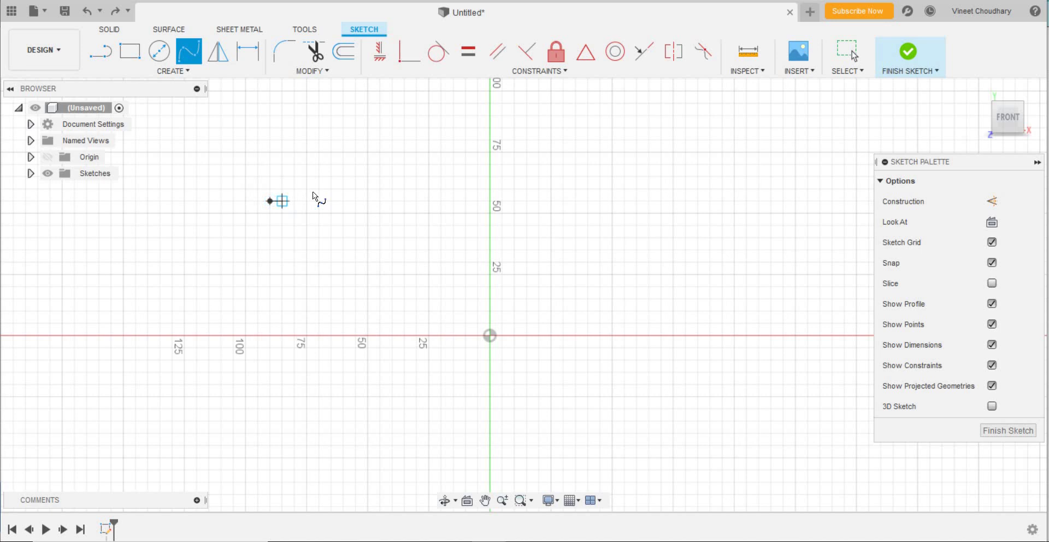
click(380, 178)
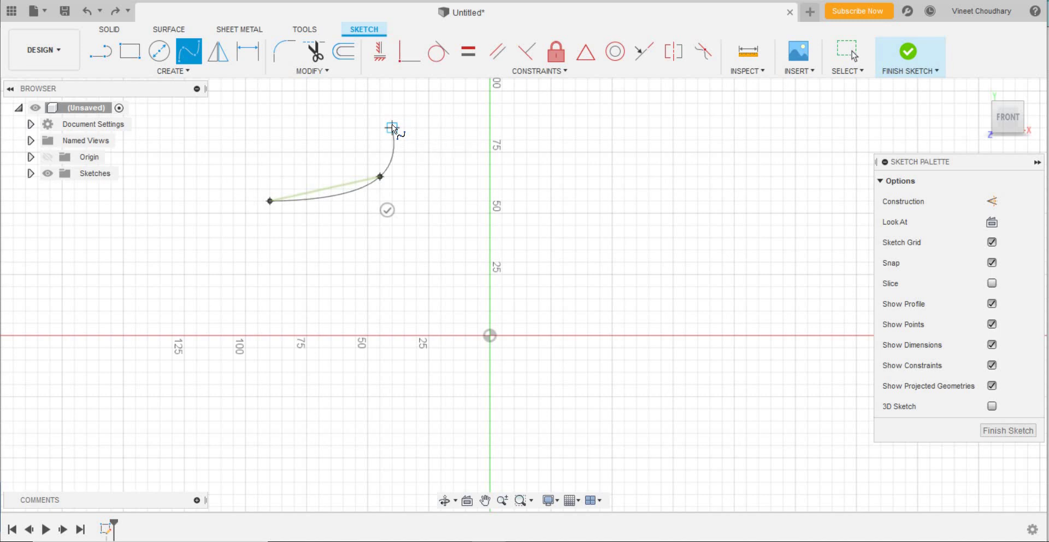
click(392, 128)
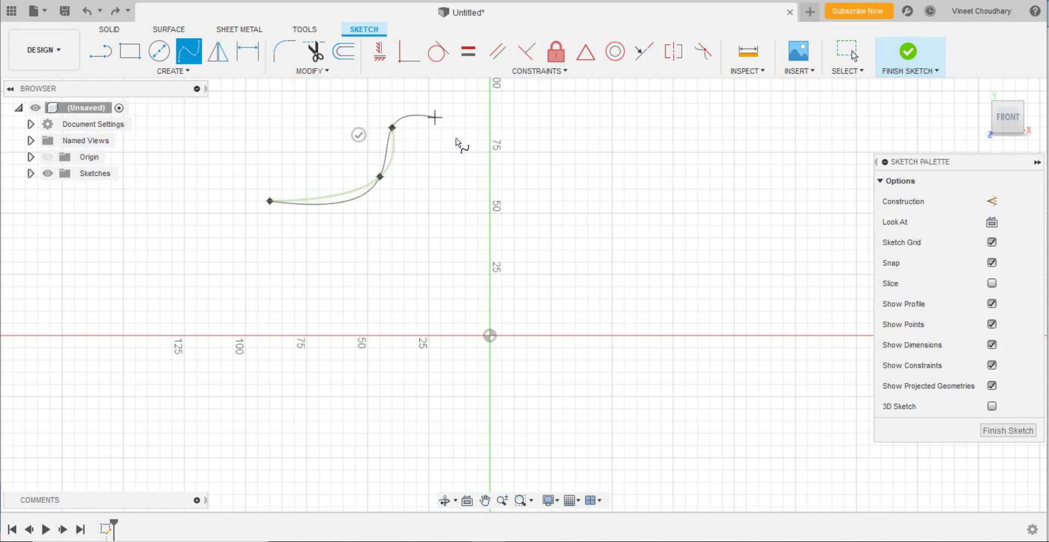
click(453, 140)
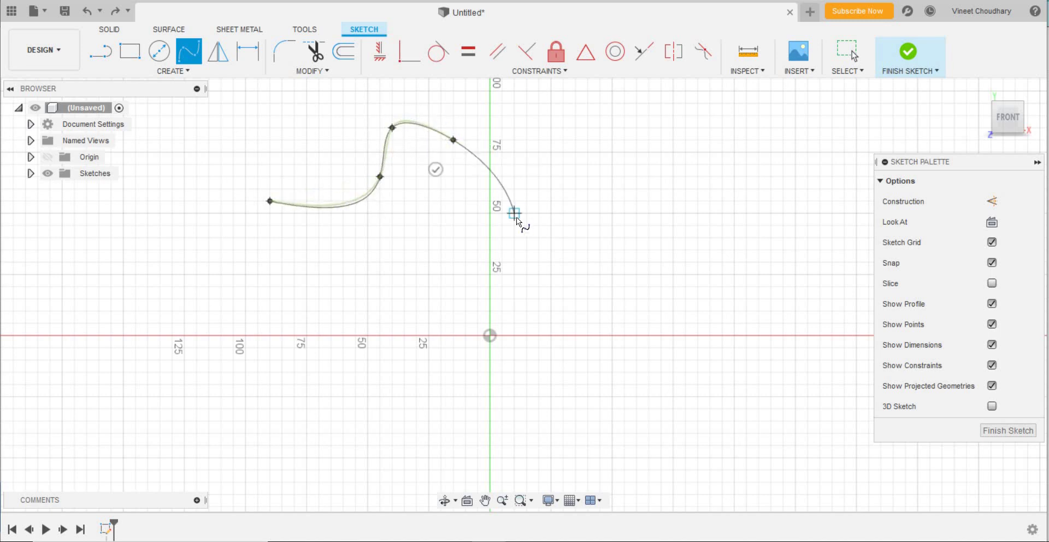
key(Escape)
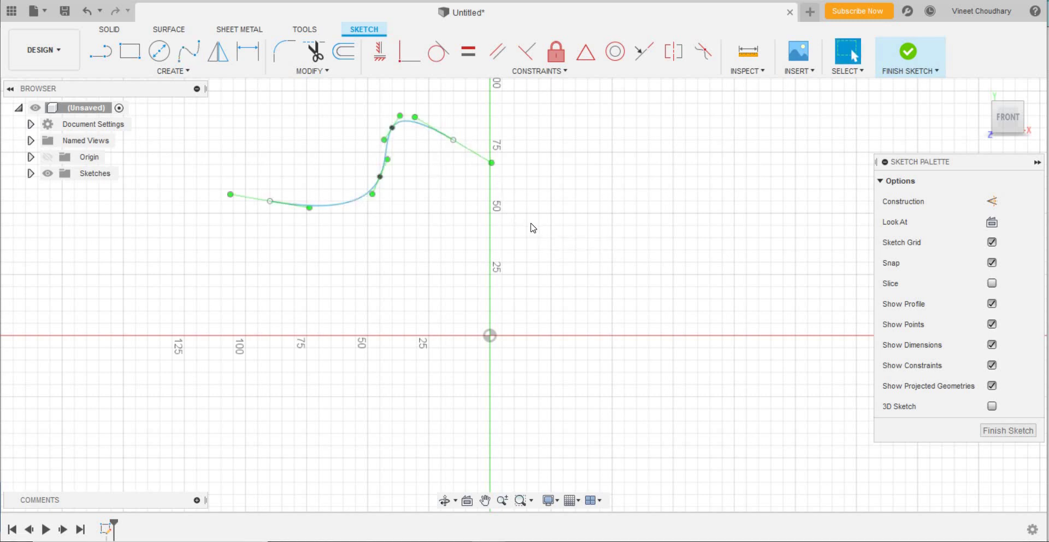
click(533, 228)
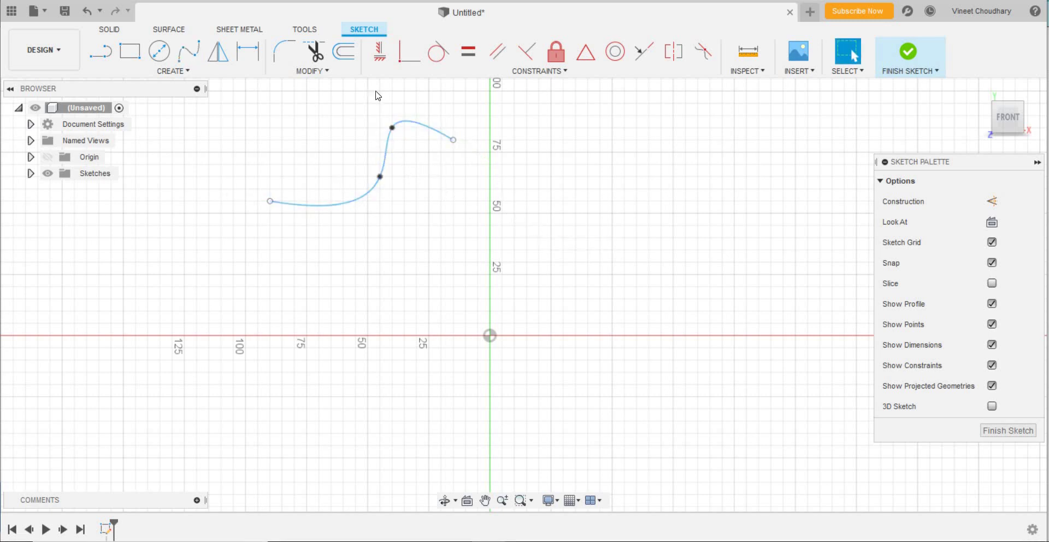
click(288, 49)
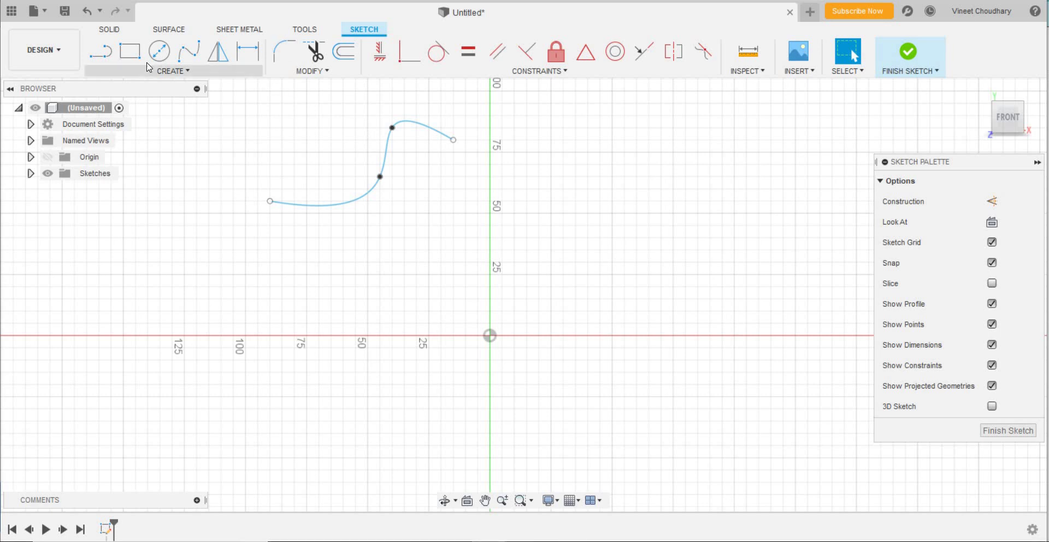
- Draw a rectangle right of the vertical axis and fillet its top-left corner at 22.50 mm
click(130, 51)
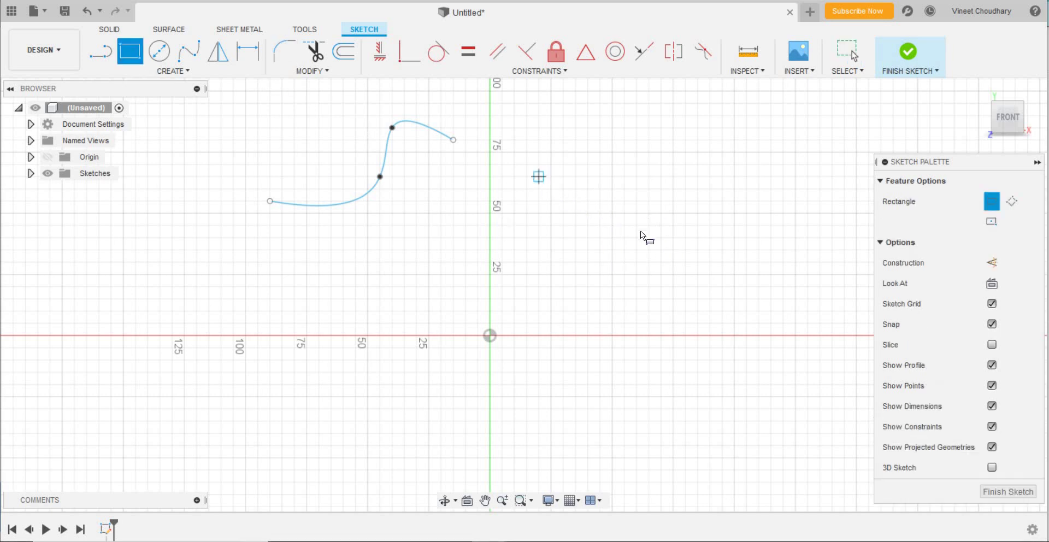
click(697, 238)
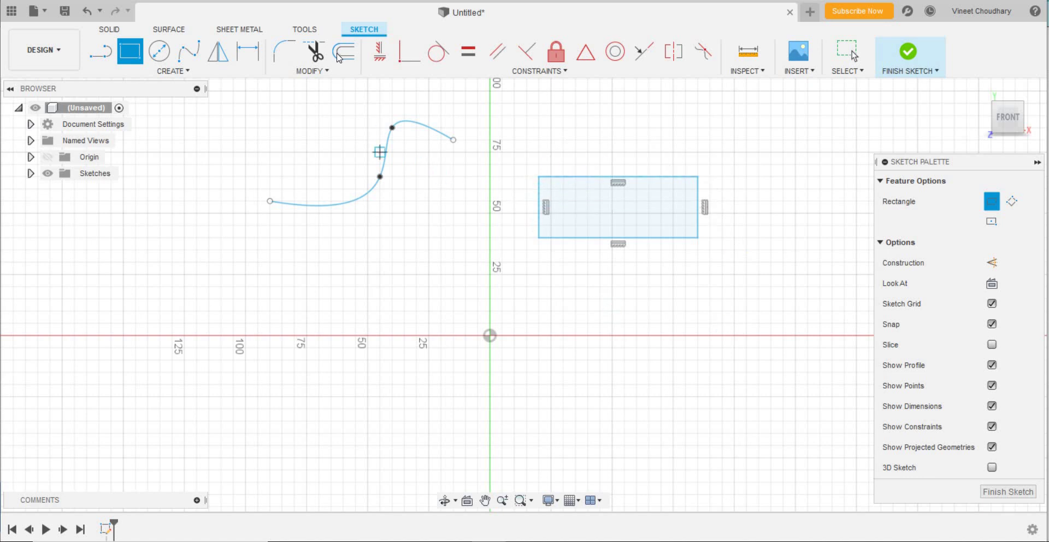
click(285, 51)
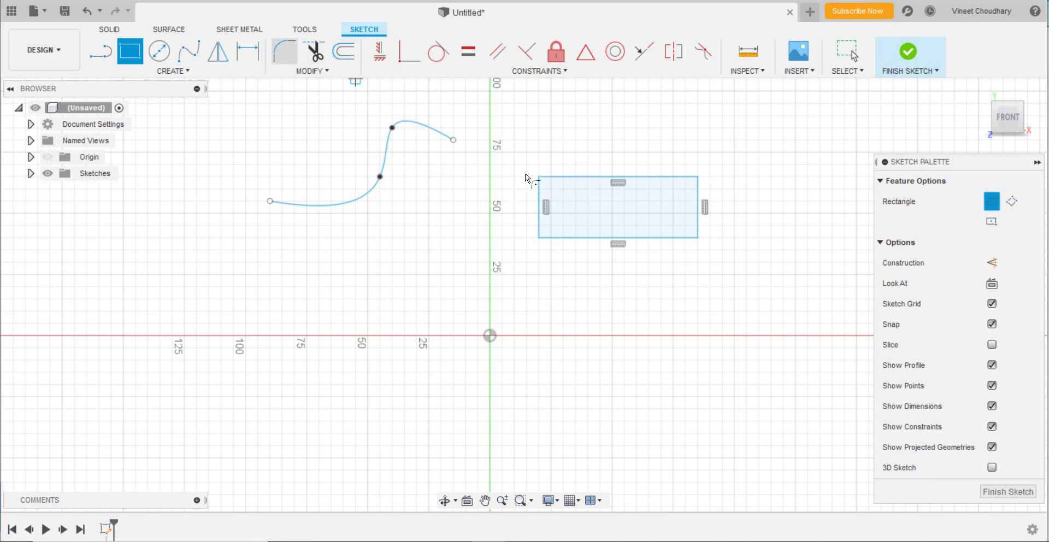
click(548, 192)
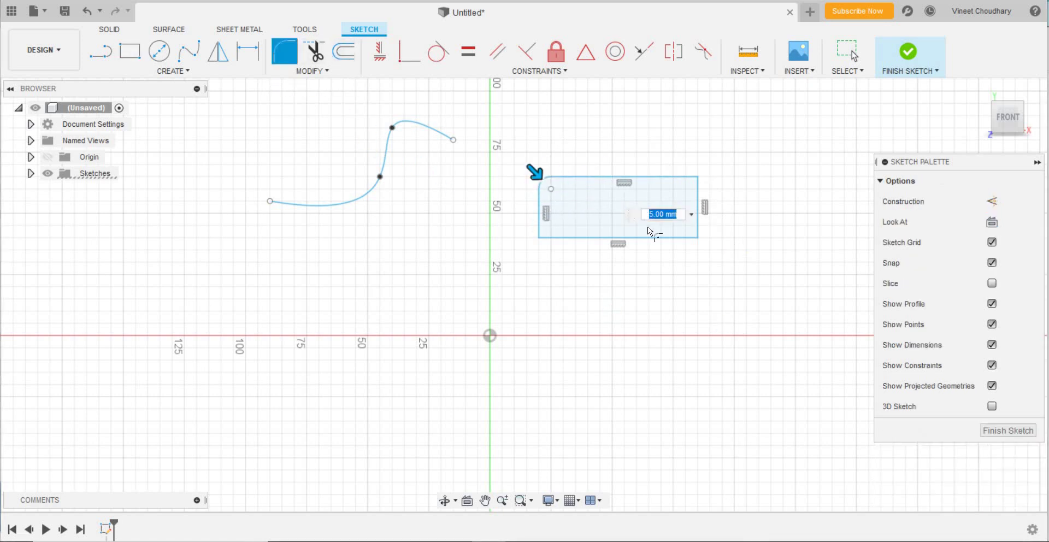
mouse_move(541, 183)
mouse_down()
mouse_move(556, 191)
mouse_move(517, 165)
mouse_move(545, 185)
mouse_up()
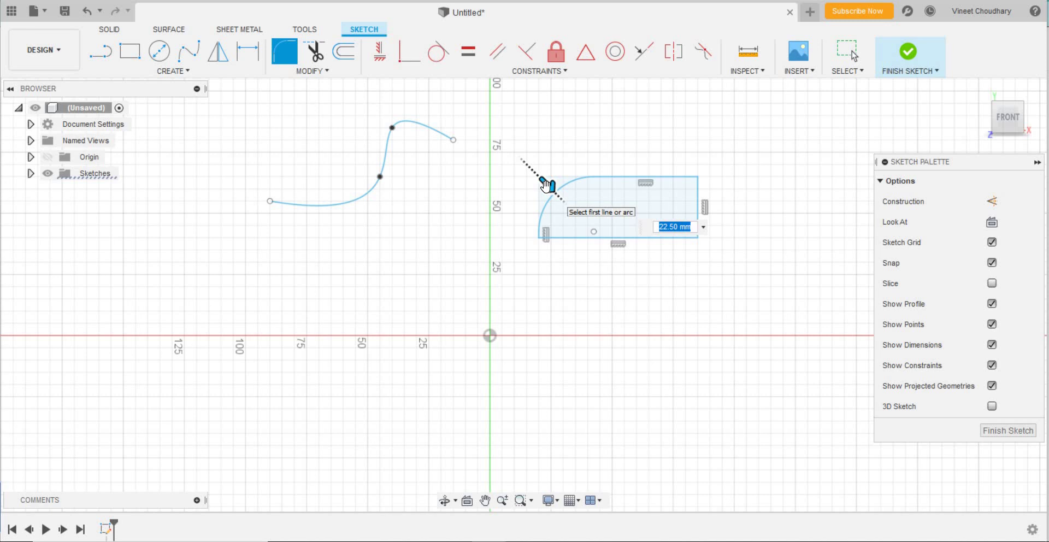